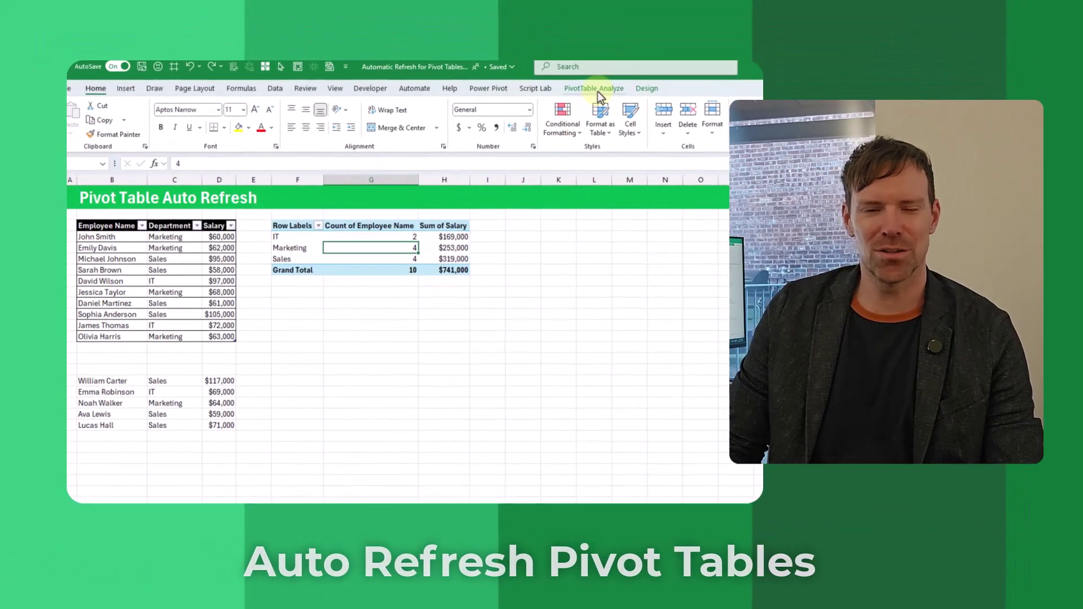
Enable pivot Auto Refresh and move the five extra employee rows B27:D31 up to B14:D18.
left_click(598, 91)
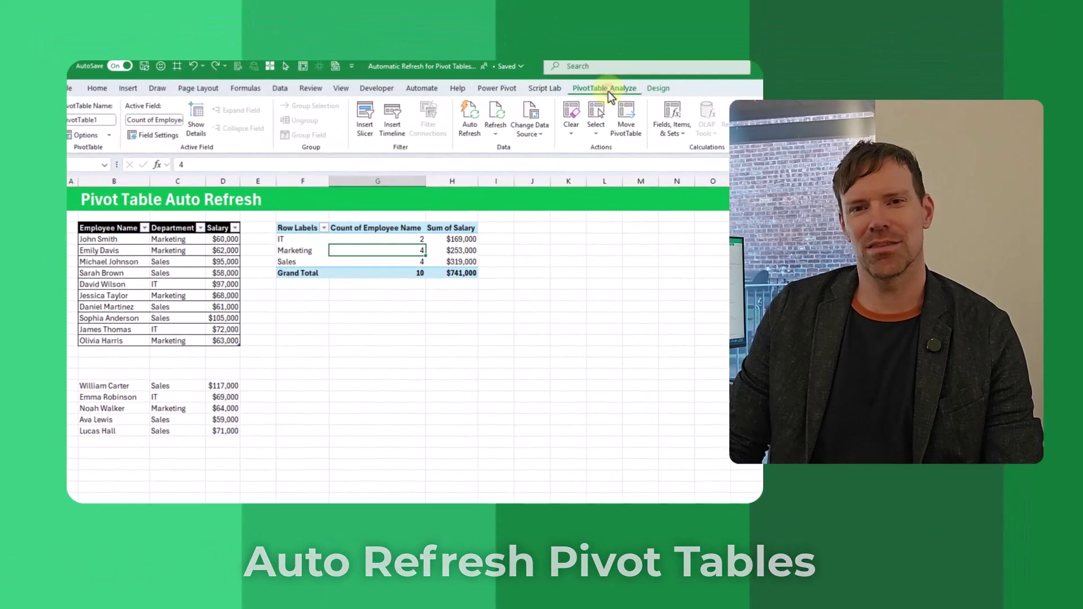
left_click(469, 141)
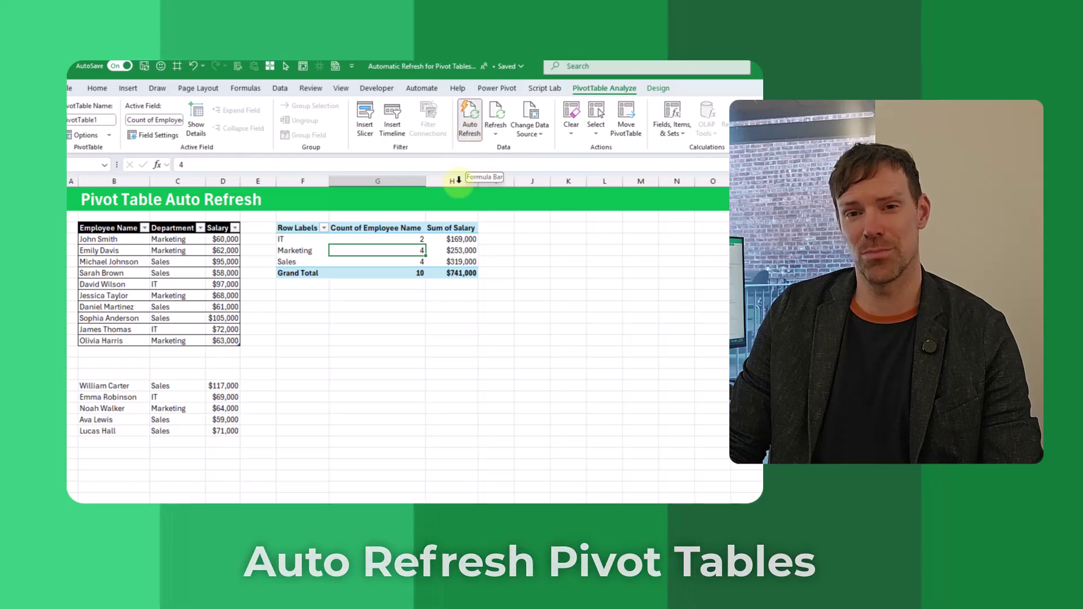
left_click_drag(148, 385, 224, 431)
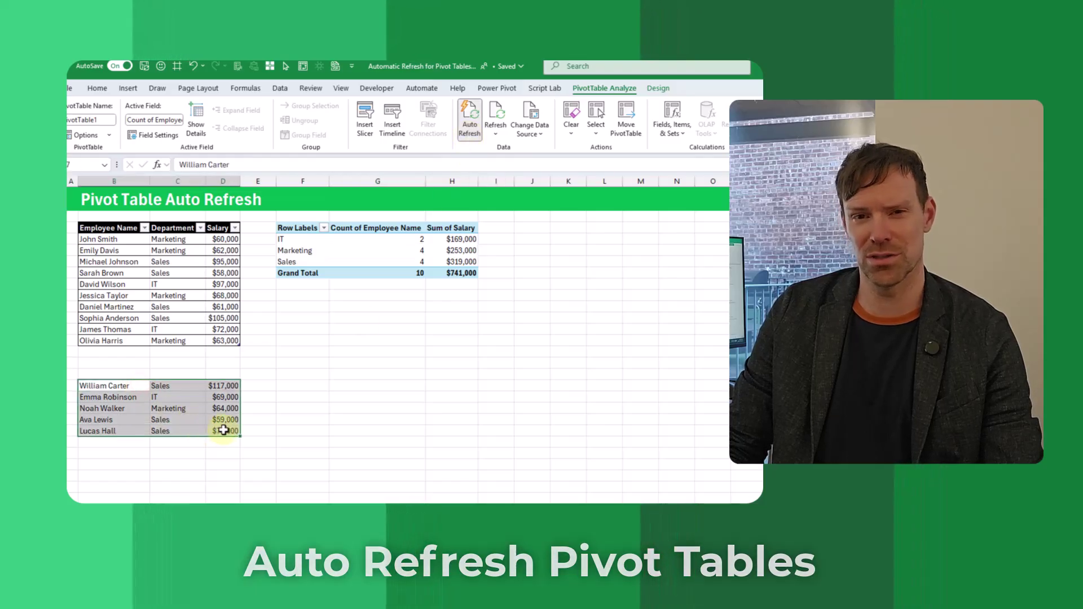
left_click_drag(194, 380, 198, 353)
left_click(199, 353)
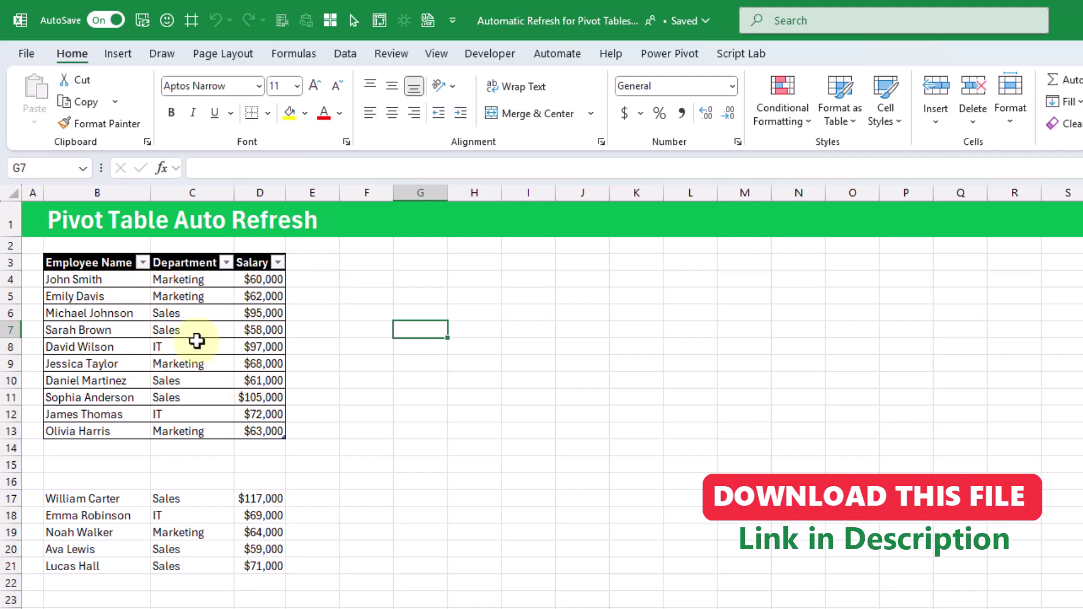
Insert an empty PivotTable from the Employees table at cell F3 on the existing worksheet.
left_click(190, 324)
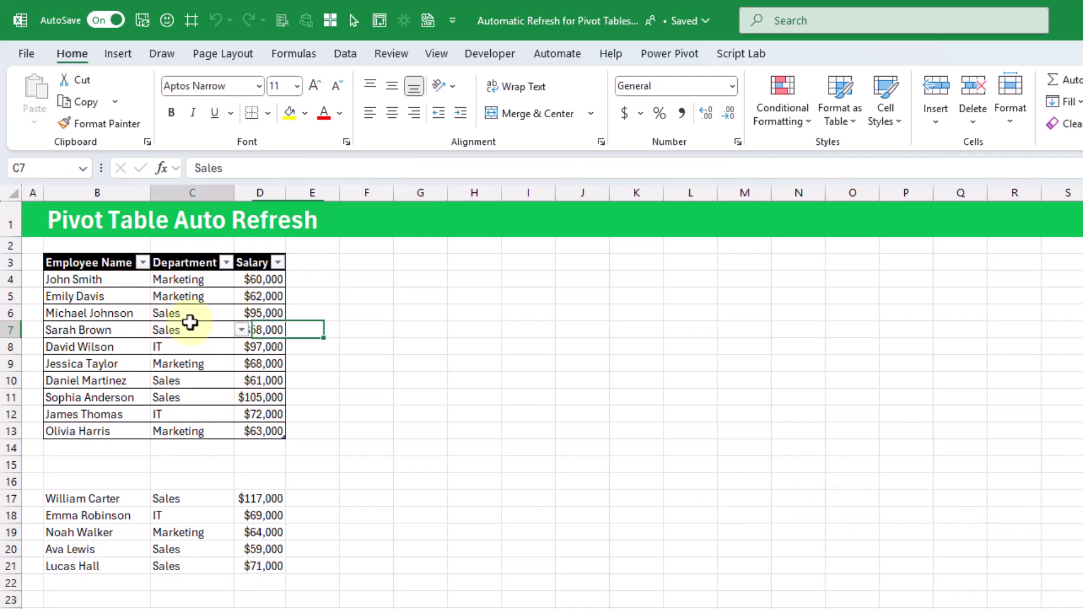
left_click(115, 55)
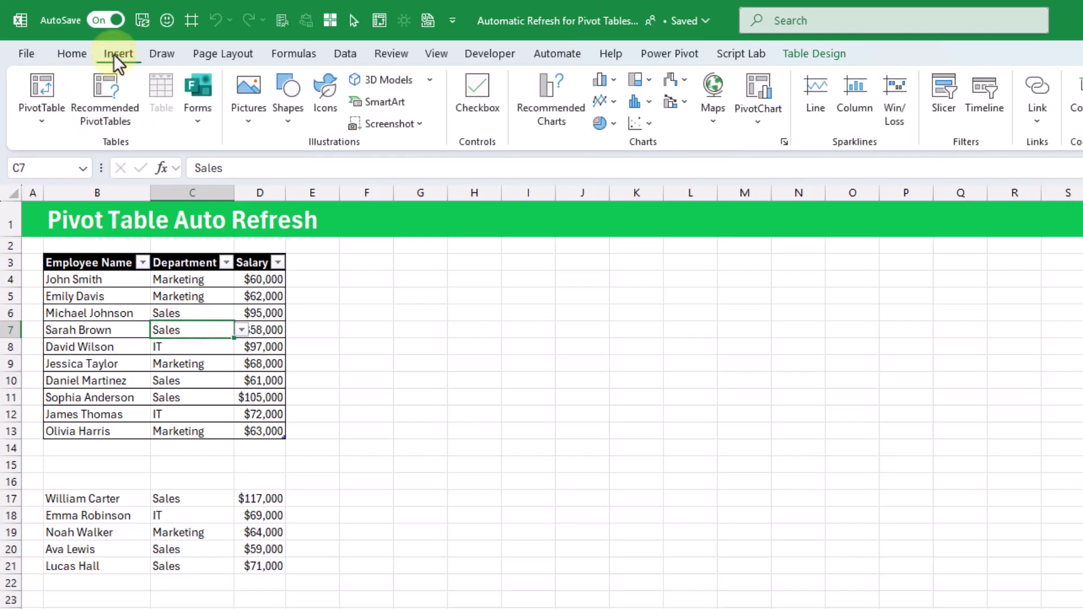
left_click(50, 111)
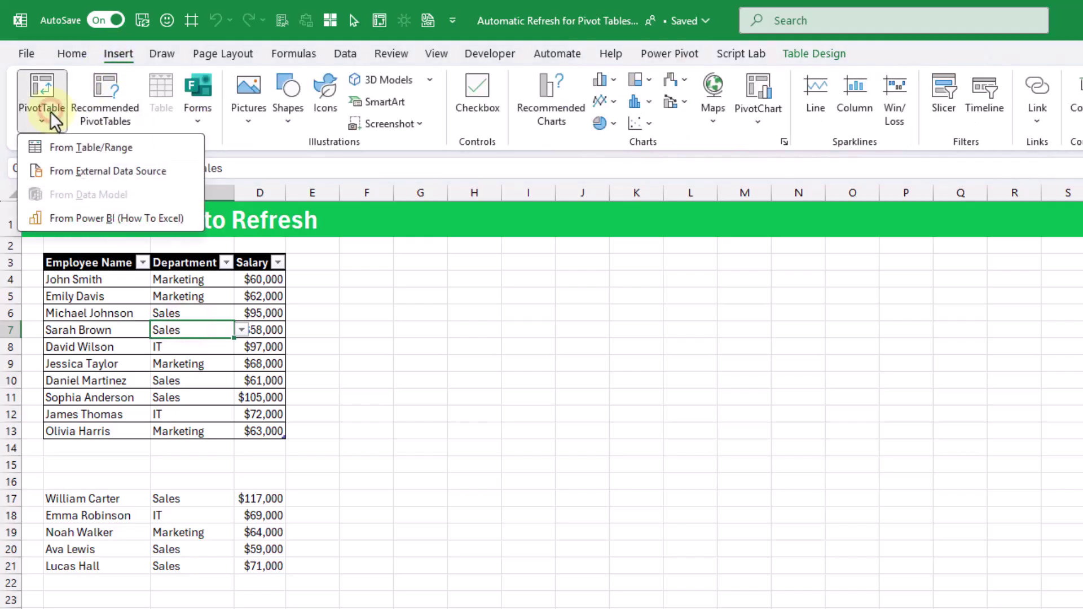
left_click(62, 147)
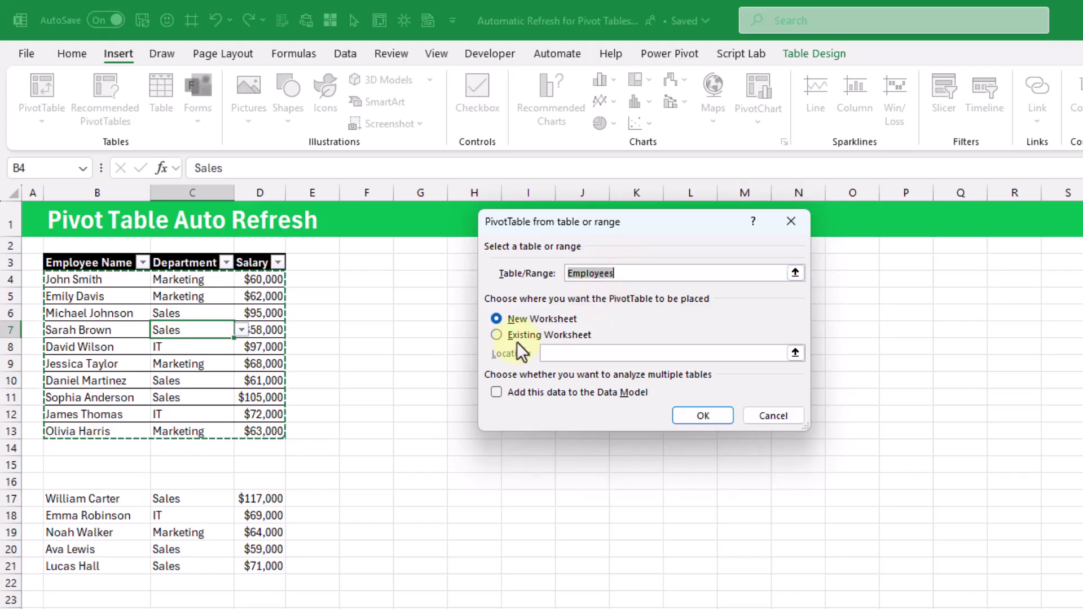
left_click(495, 335)
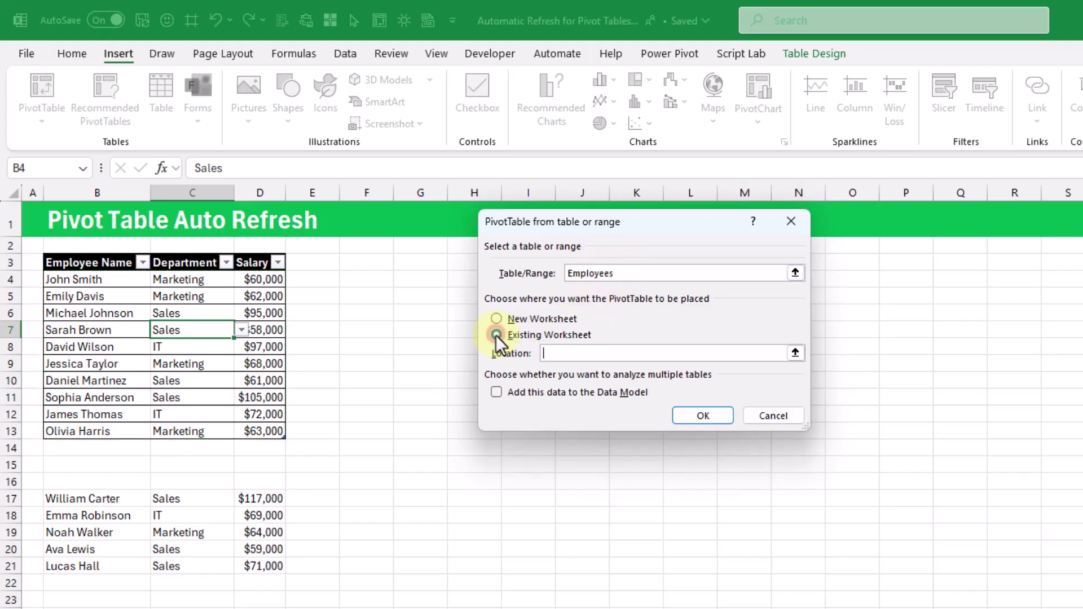
left_click(363, 261)
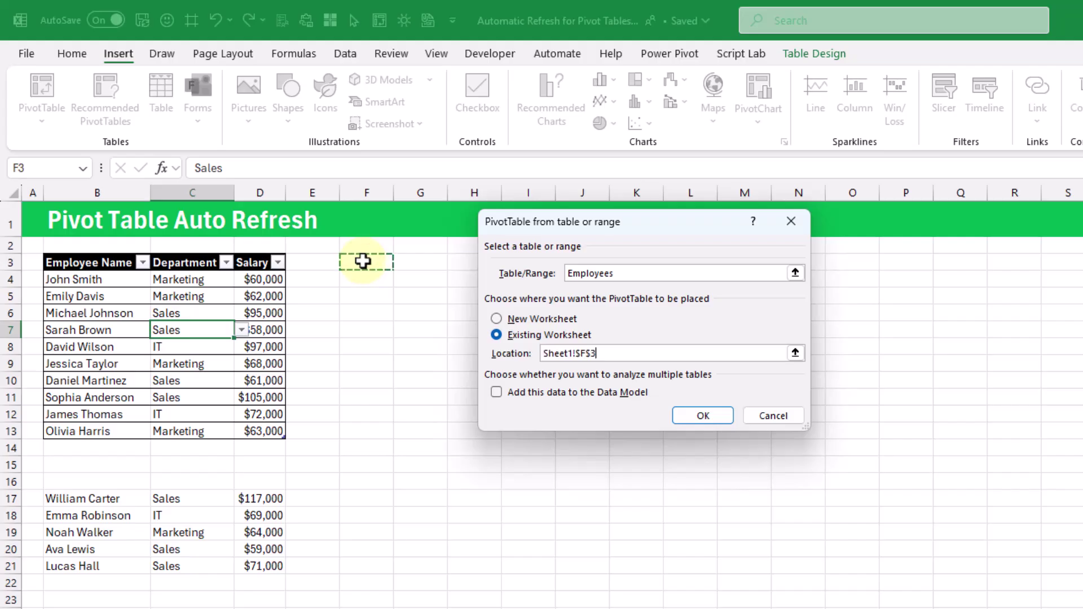
left_click(707, 417)
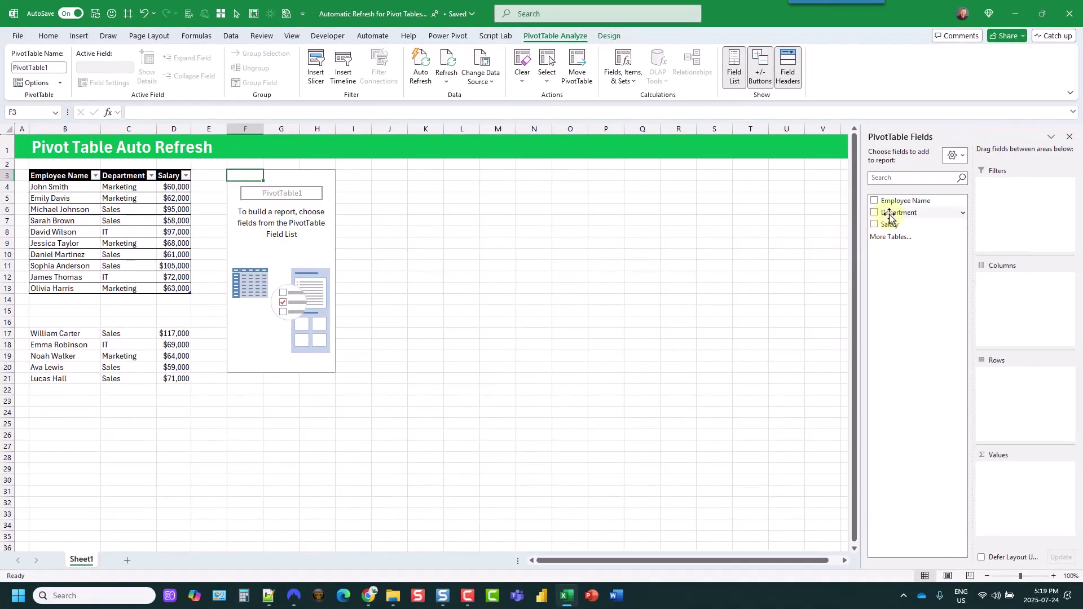
Put Department in Rows and Salary in Values, showing 10 employees totaling $741,000.
left_click_drag(890, 216, 996, 477)
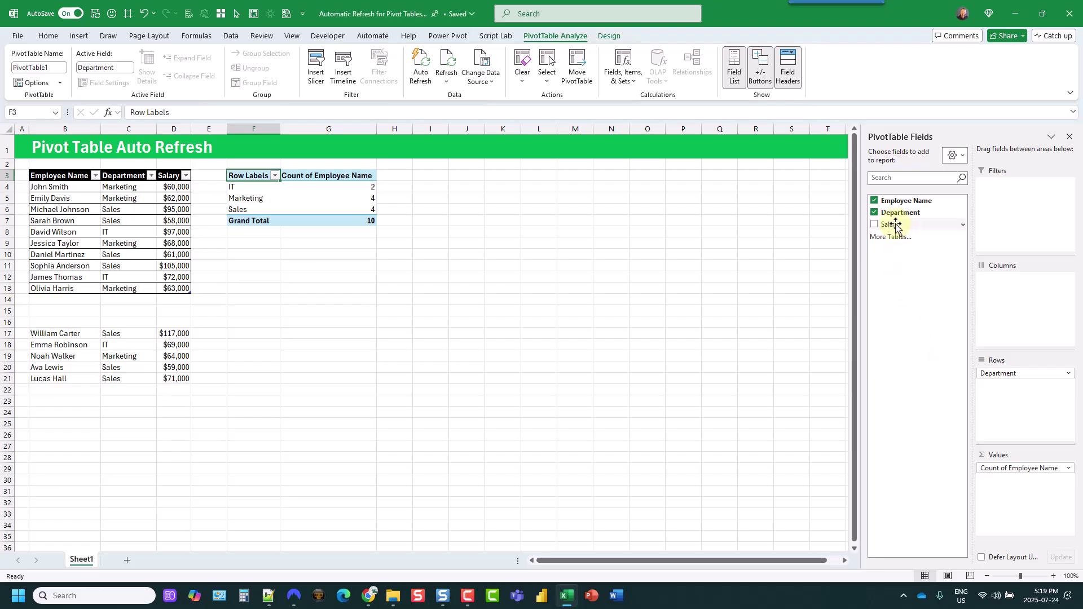
left_click_drag(896, 226, 1007, 499)
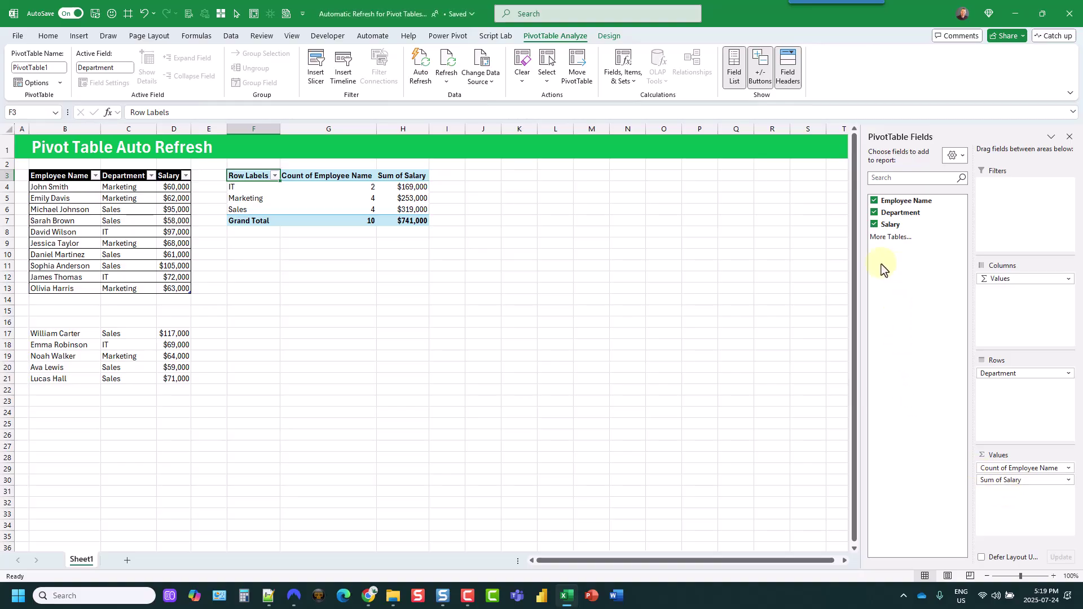
mouse_move(403, 203)
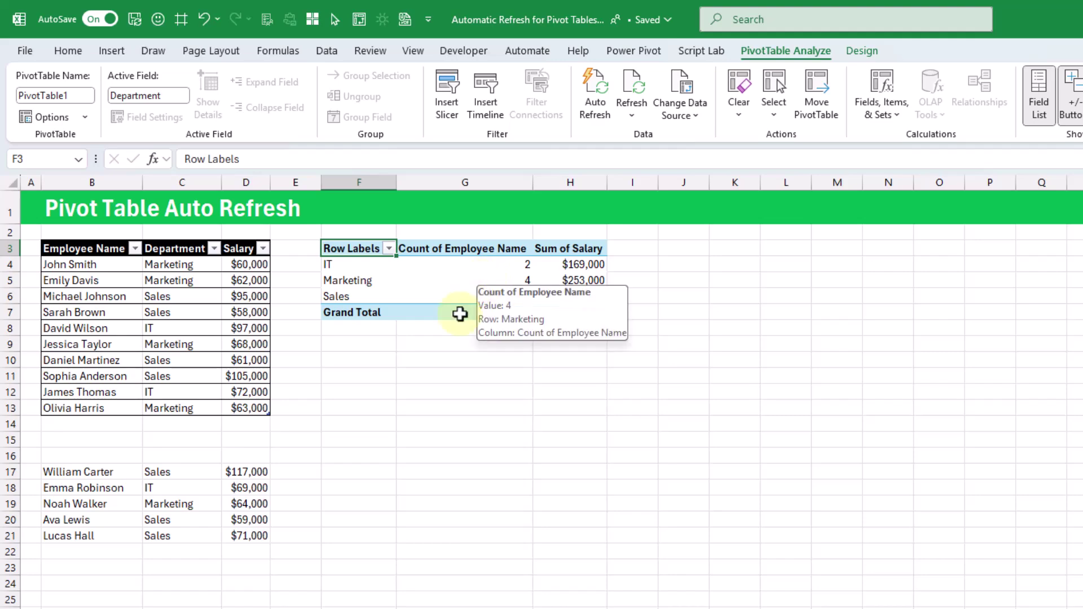
left_click_drag(117, 479, 207, 424)
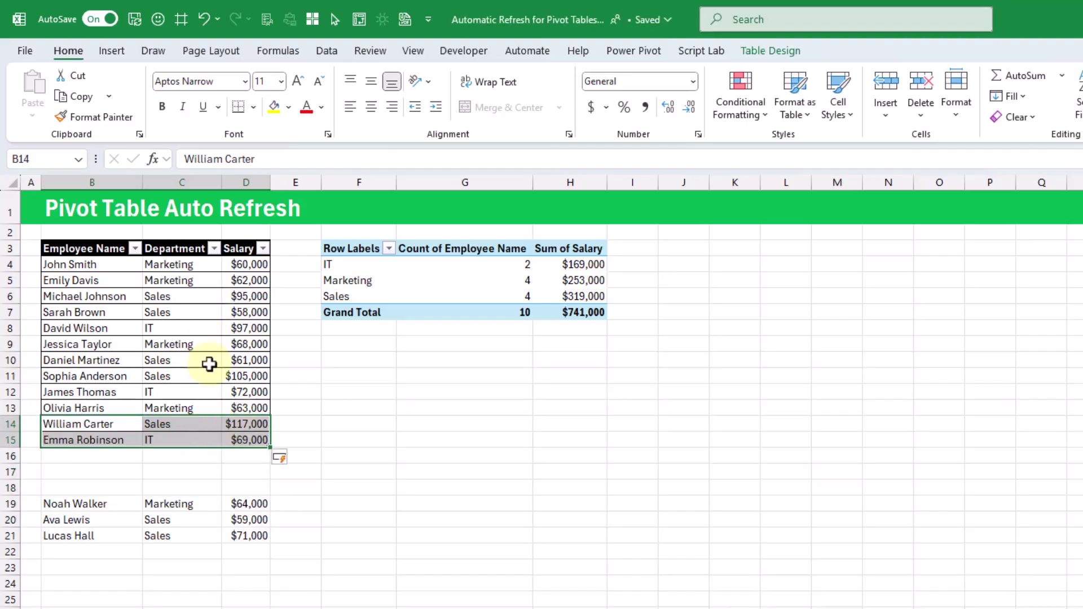
left_click(234, 357)
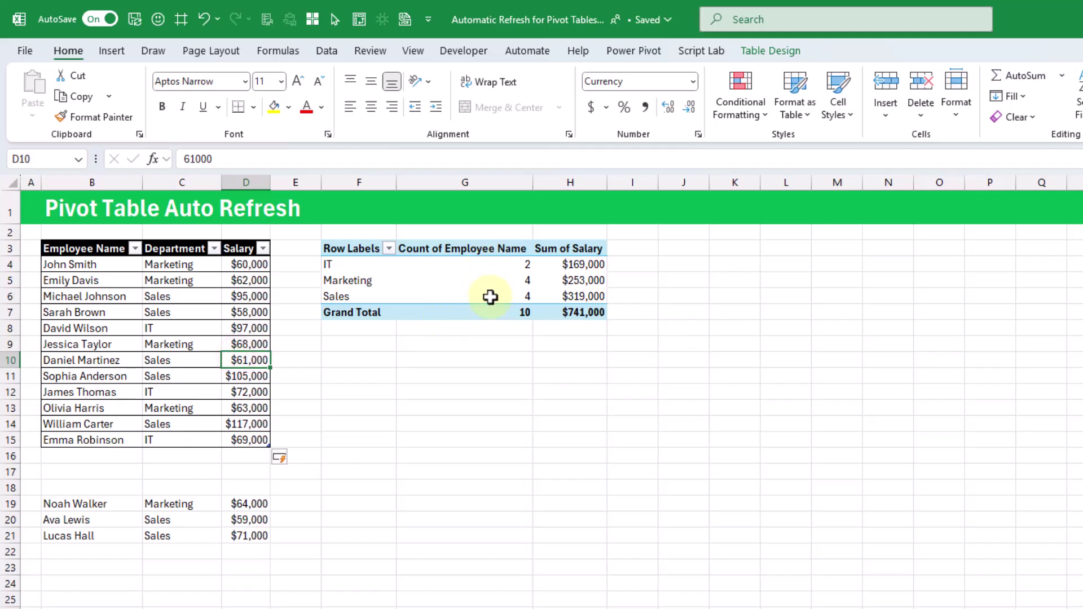
mouse_move(490, 297)
right_click(466, 275)
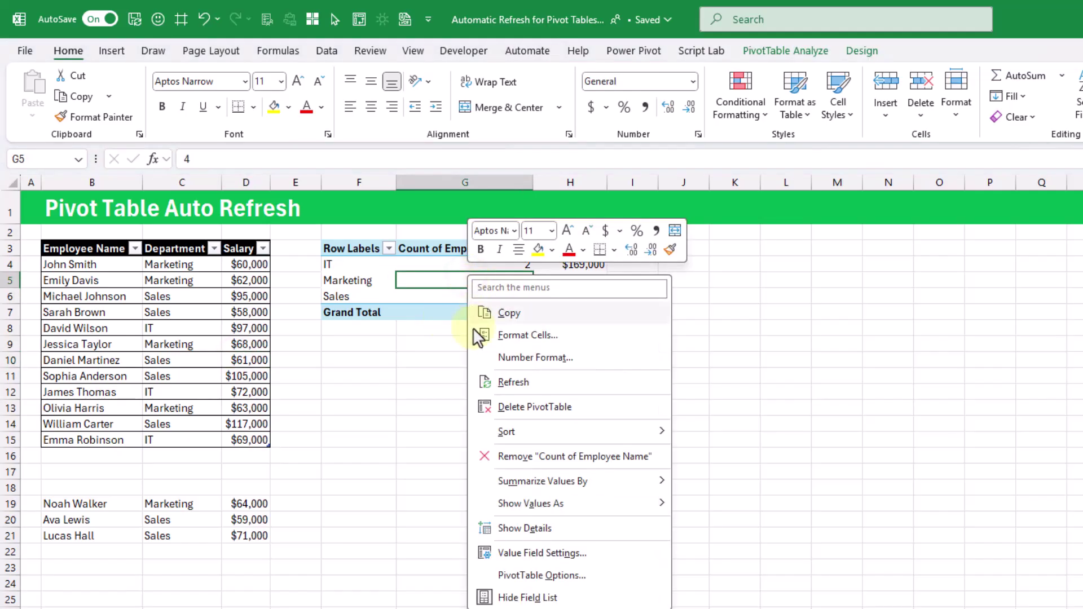
left_click(516, 383)
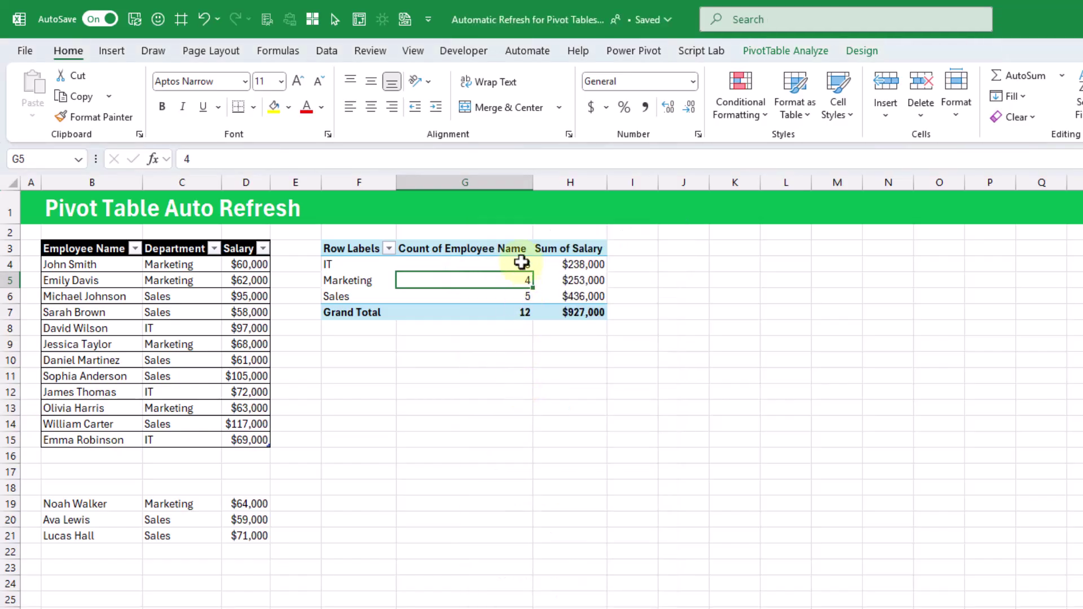
mouse_move(517, 308)
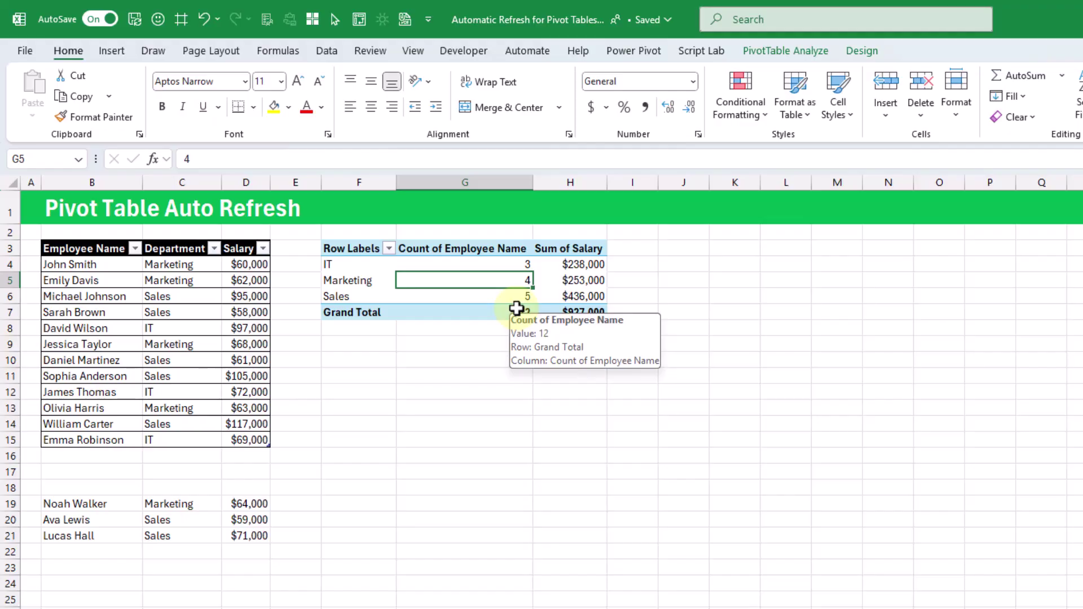
left_click(517, 309)
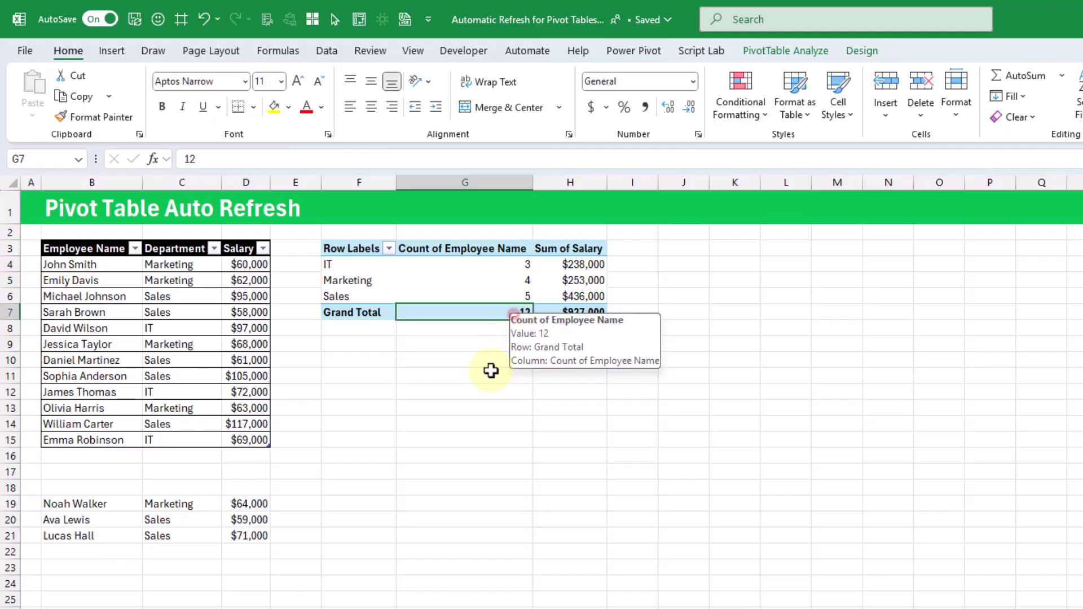
left_click(204, 19)
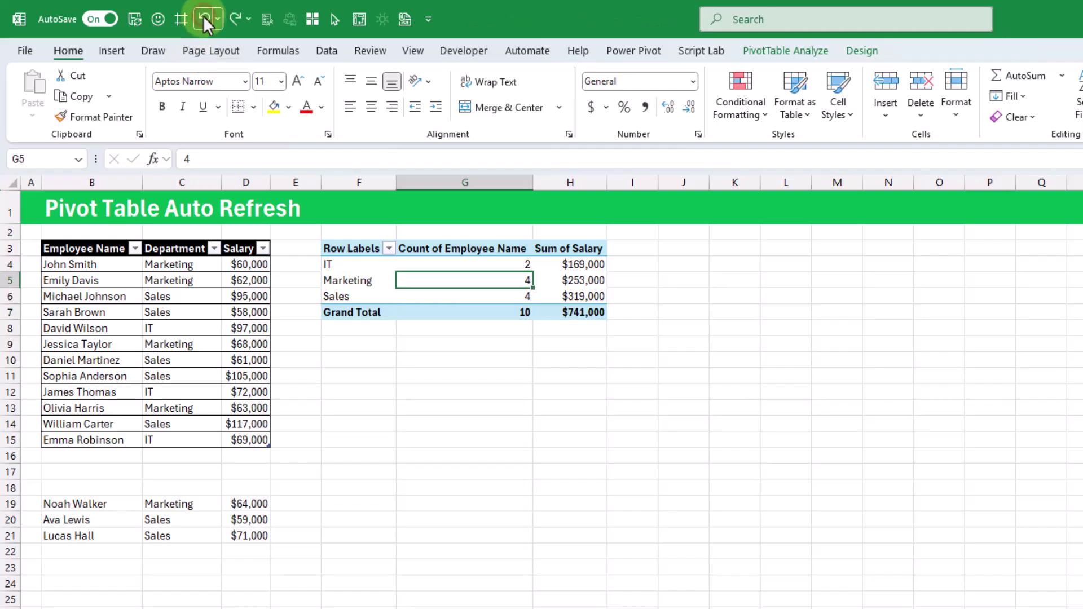
left_click(204, 20)
left_click(204, 19)
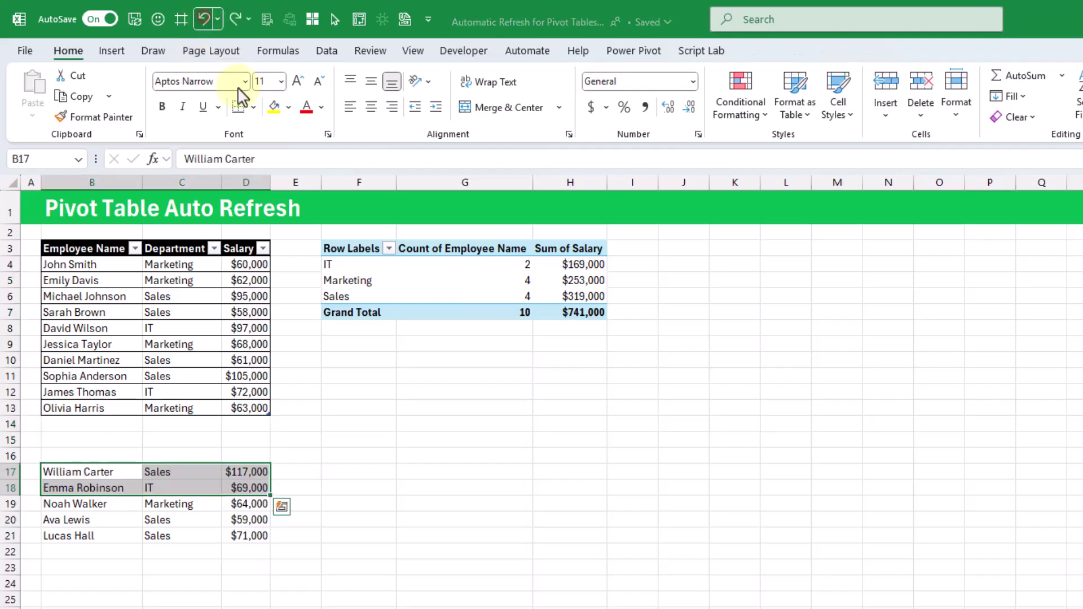
Turn on Auto Refresh for the pivot table.
left_click(431, 361)
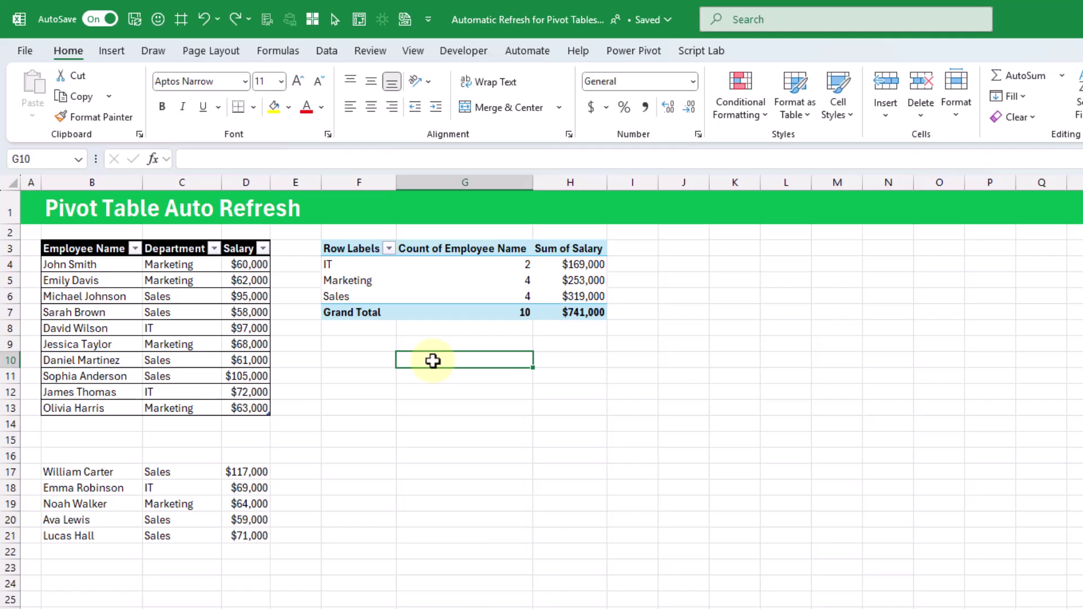
left_click(460, 281)
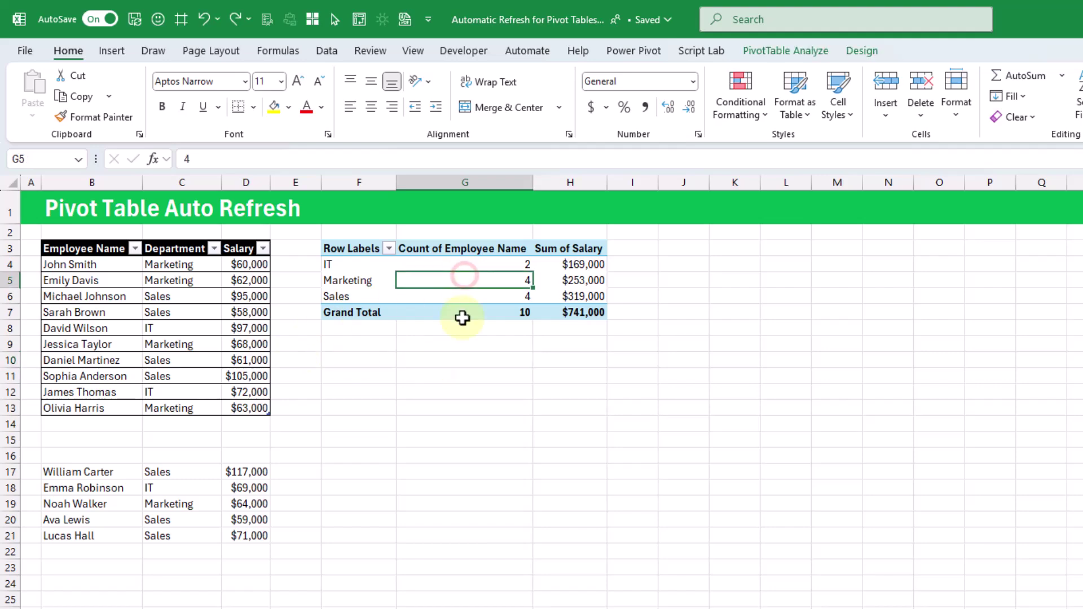
left_click(790, 52)
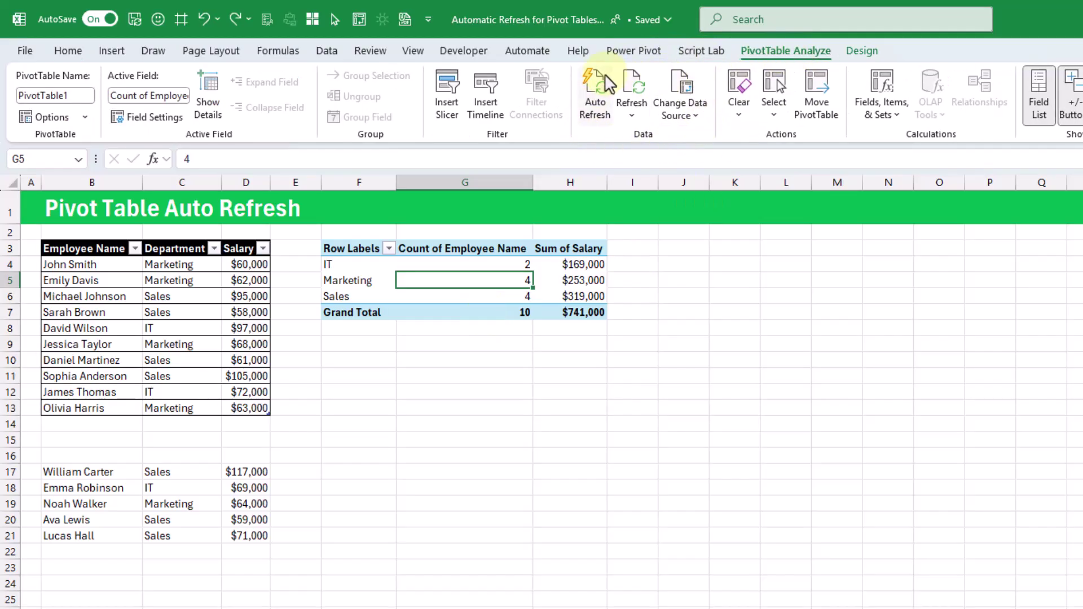
left_click(596, 127)
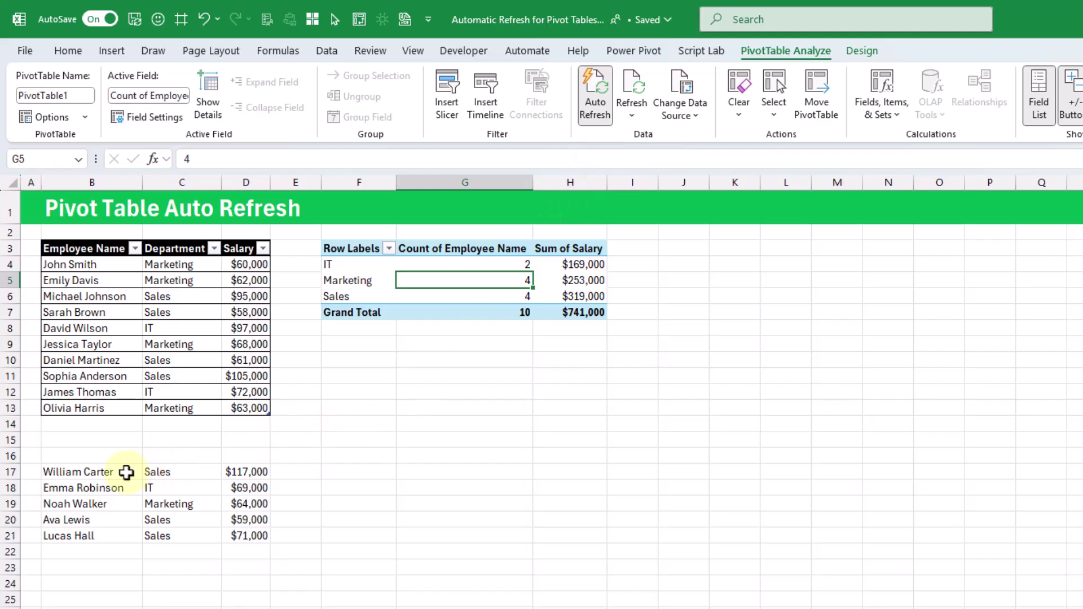
Move the five new employee rows B17:D21 into the table at B14:D18, updating totals to 15 and $1,121,000.
left_click_drag(127, 471, 248, 535)
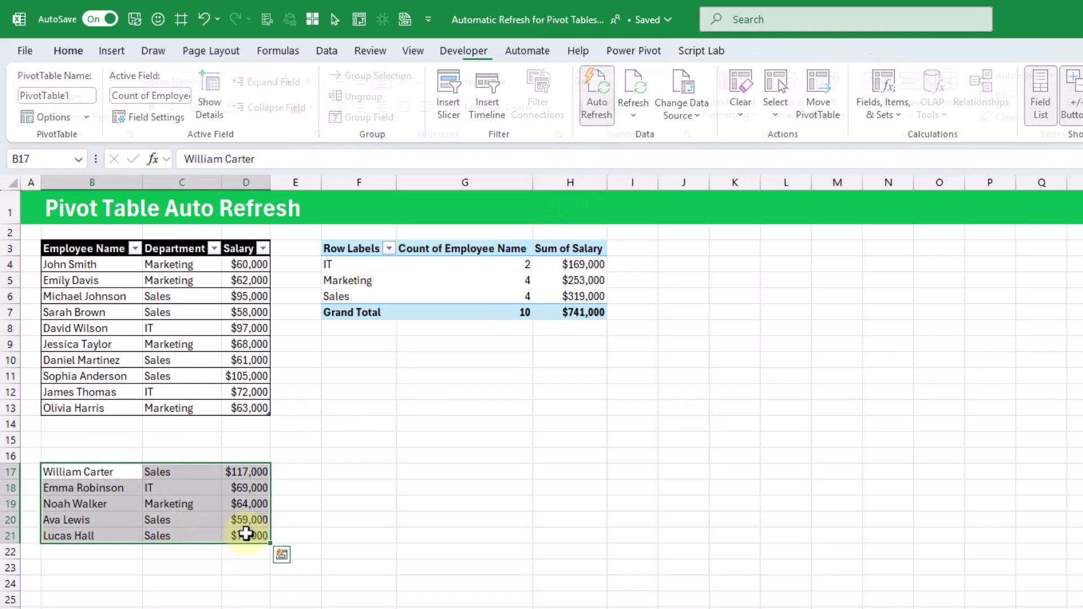
left_click_drag(208, 465, 211, 425)
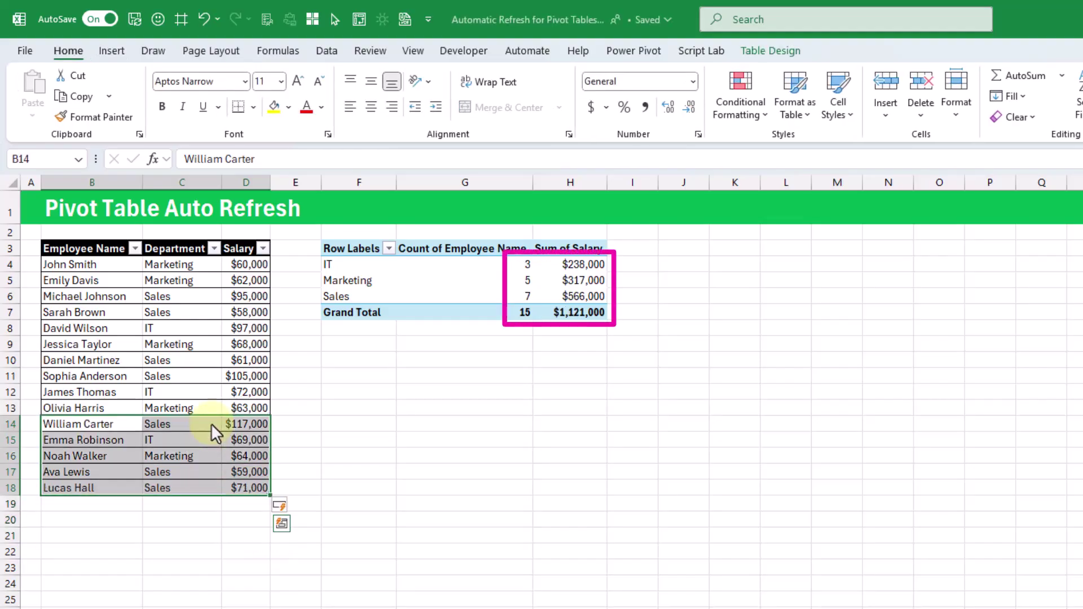
left_click(211, 424)
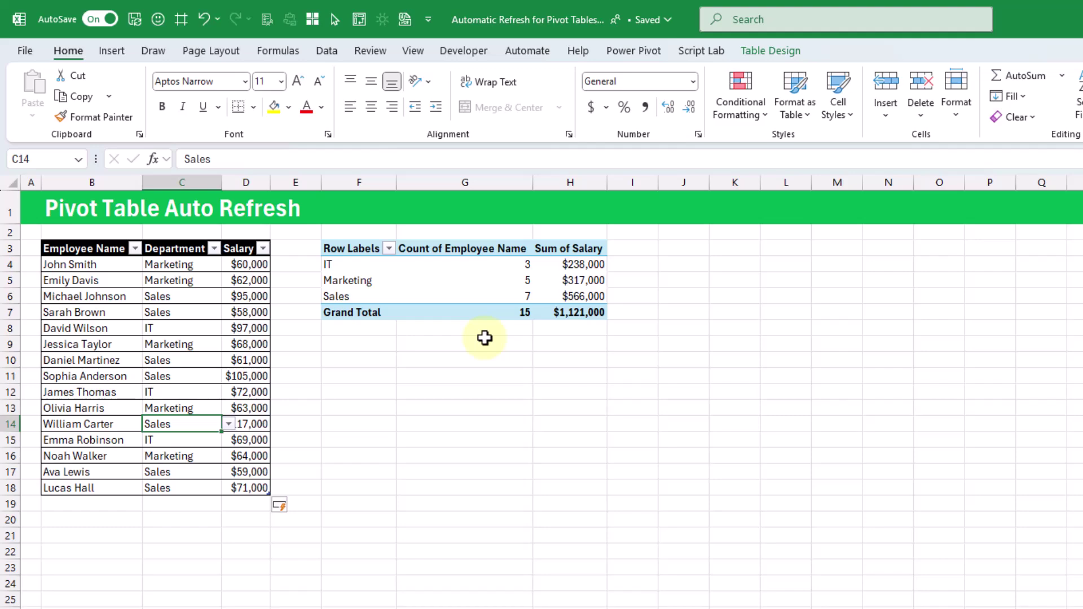
left_click(457, 280)
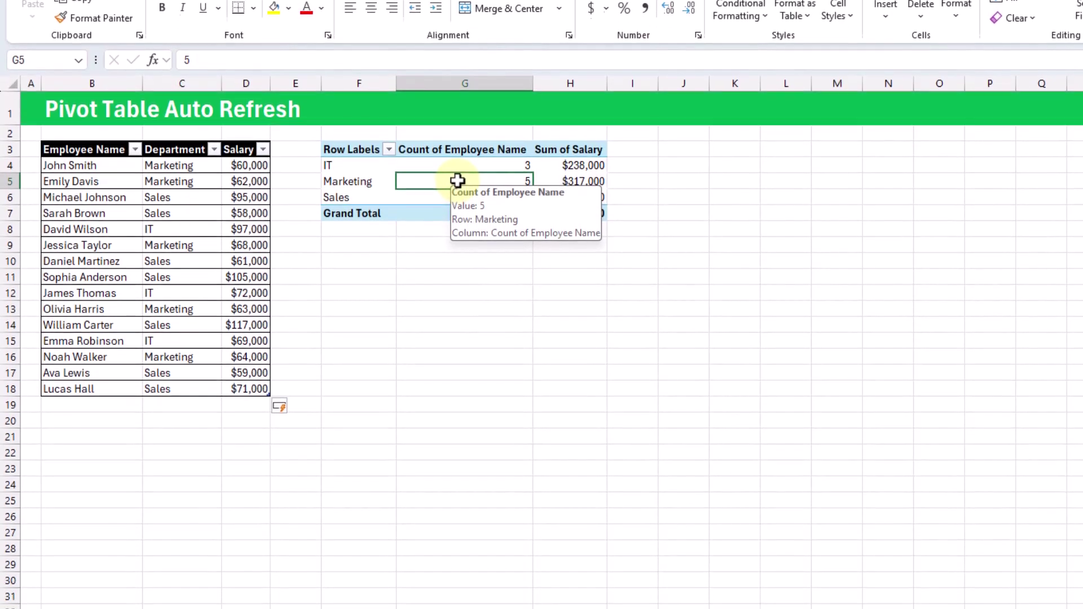
right_click(457, 280)
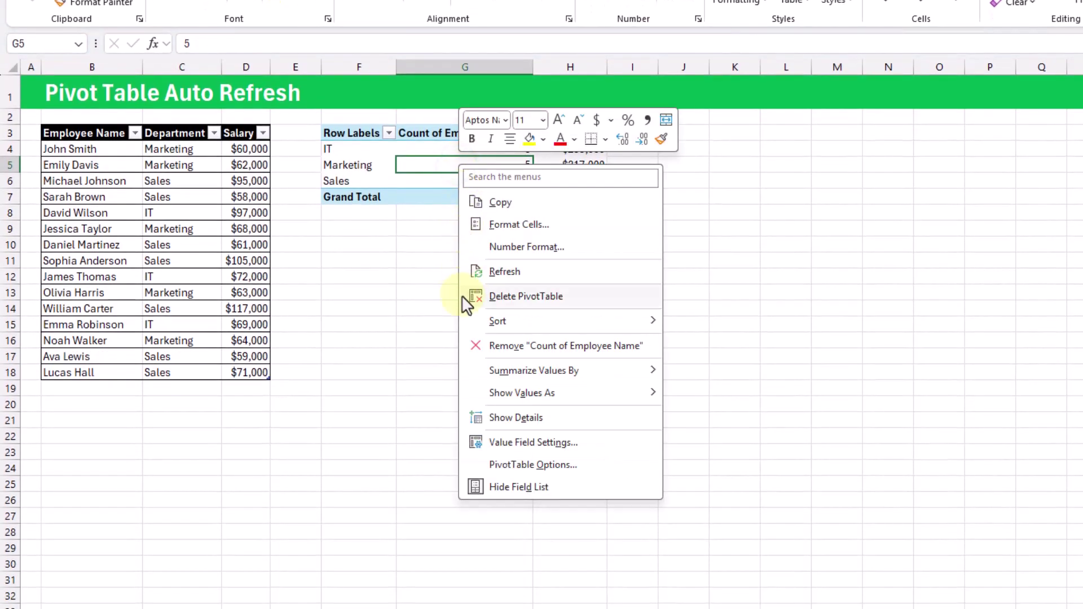
left_click(506, 464)
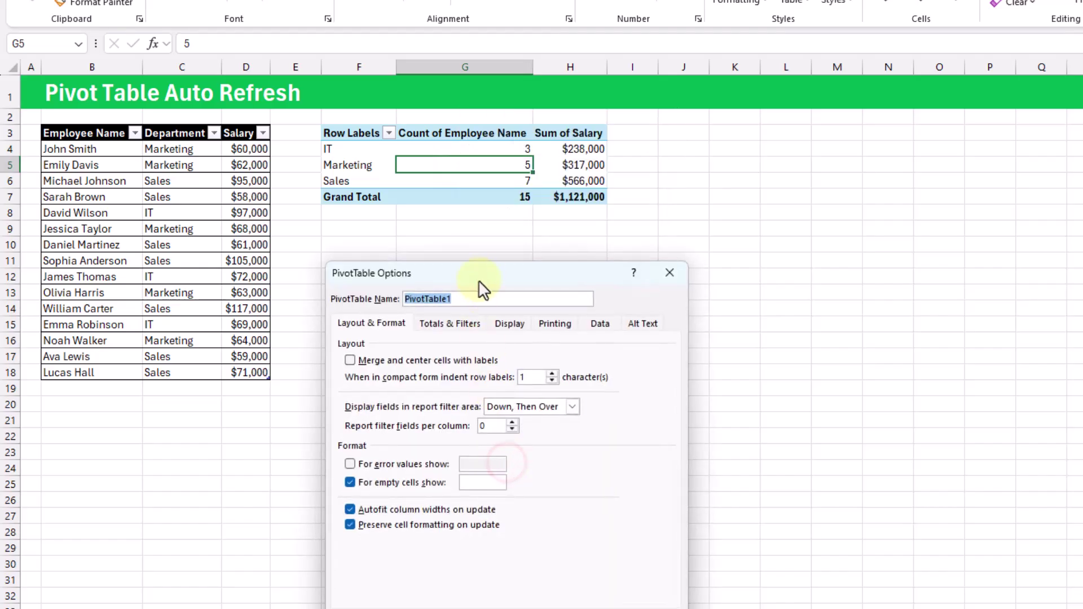
left_click_drag(478, 277, 517, 80)
left_click(634, 127)
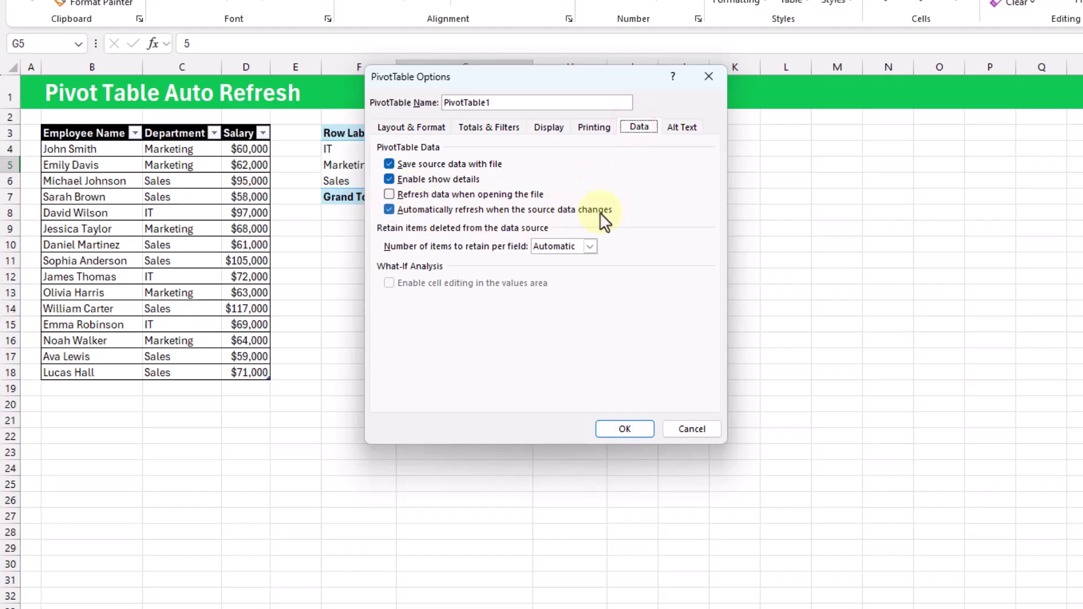
left_click(693, 430)
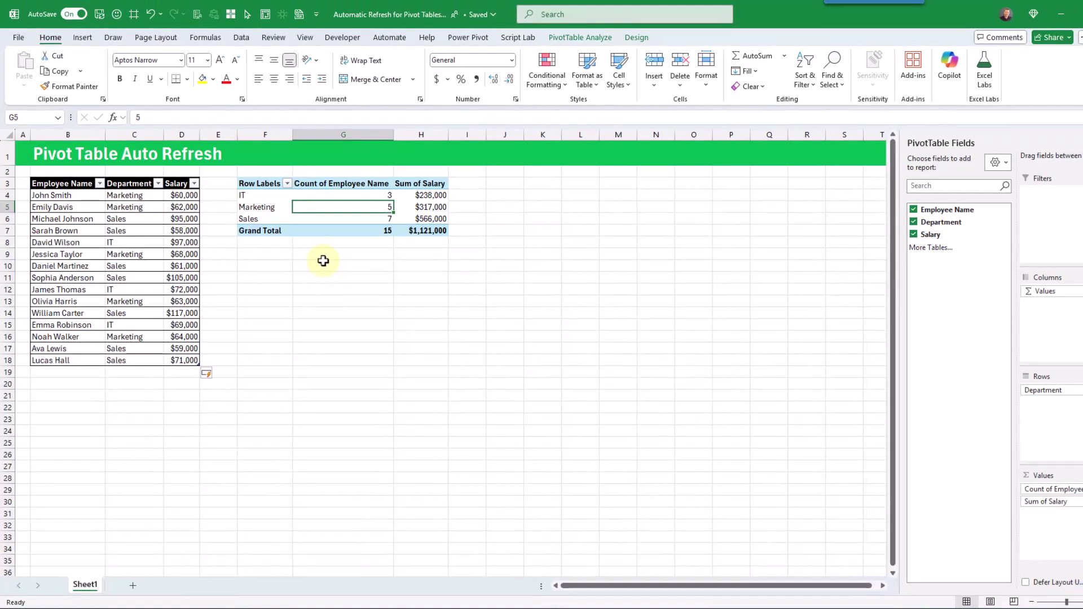
Open the default PivotTable layout editor from the Data page of Excel Options.
left_click(18, 38)
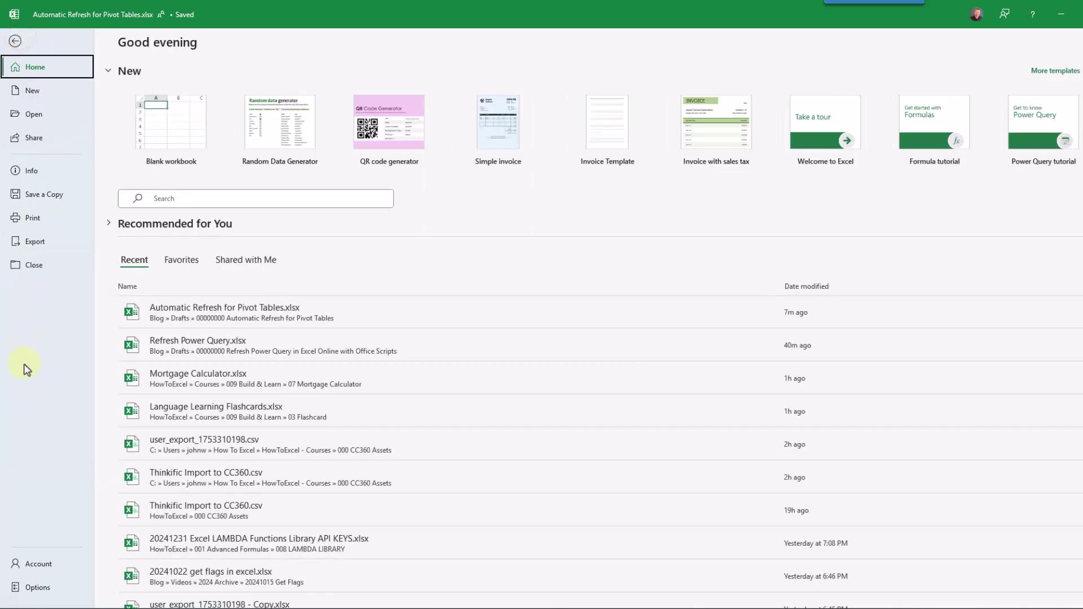
left_click(35, 589)
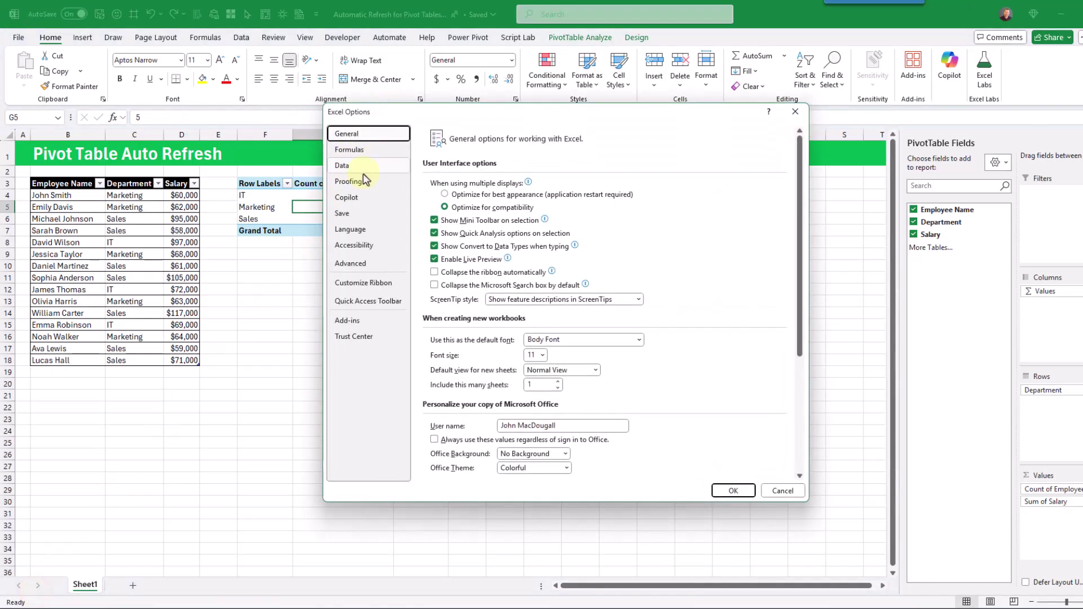
left_click(364, 166)
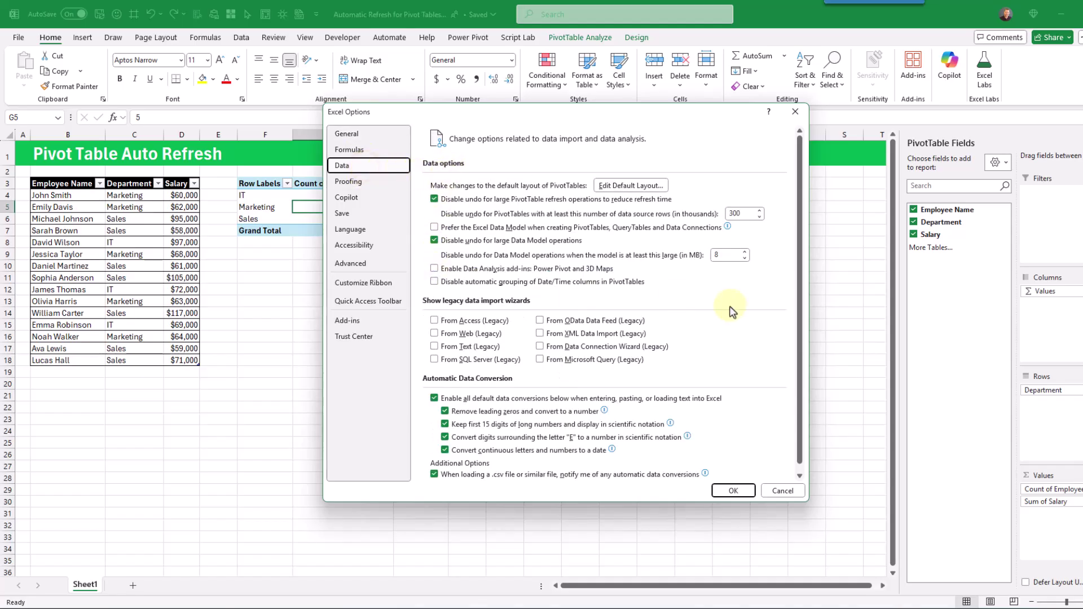
left_click(658, 194)
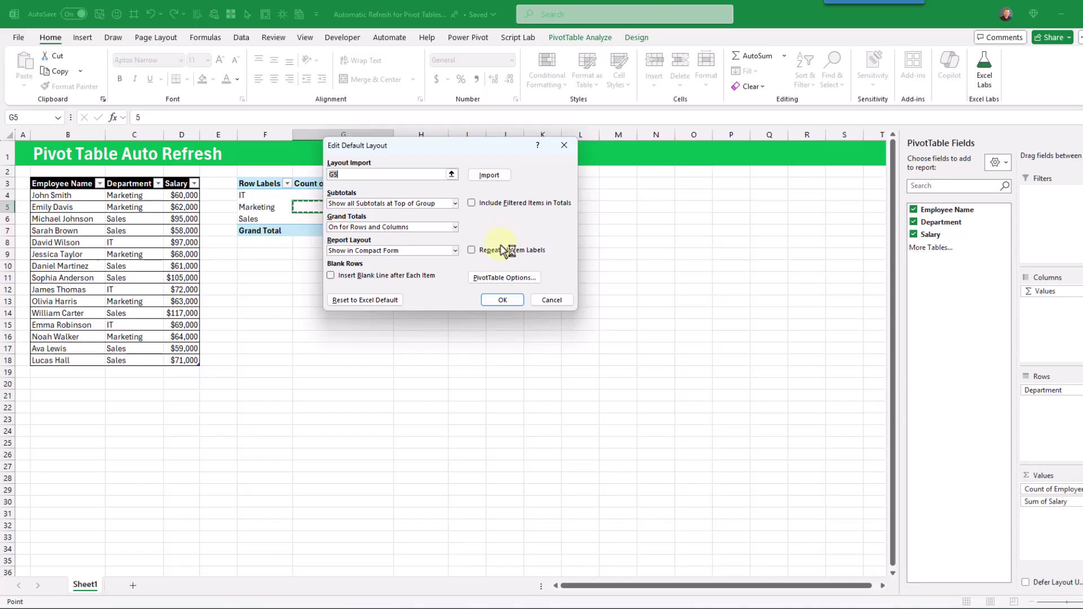
Toggle the default 'Automatically refresh when the source data changes' option and confirm the dialogs.
left_click(498, 279)
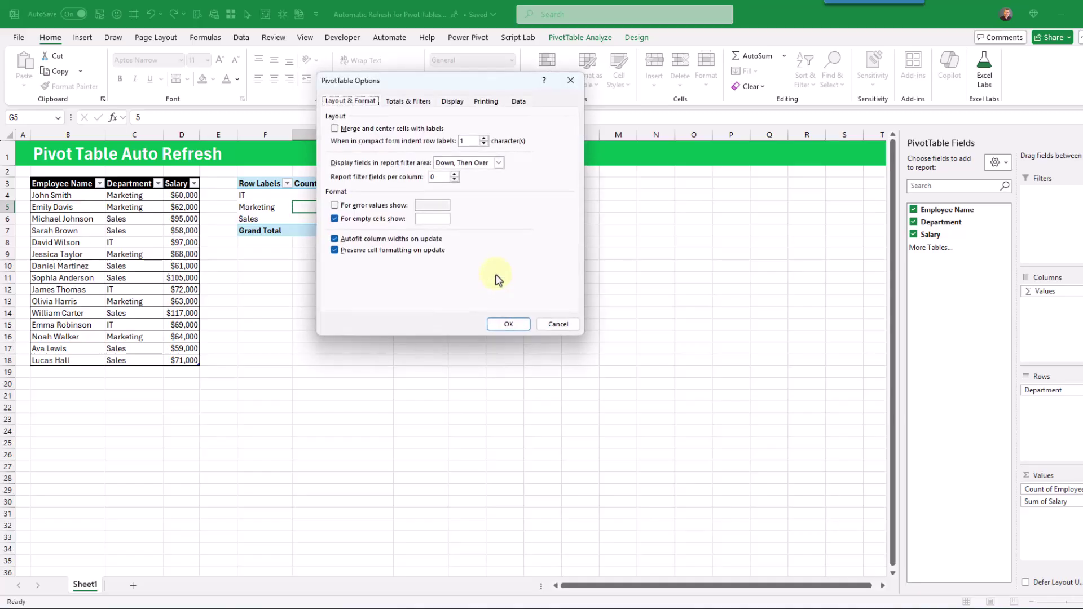
left_click(518, 103)
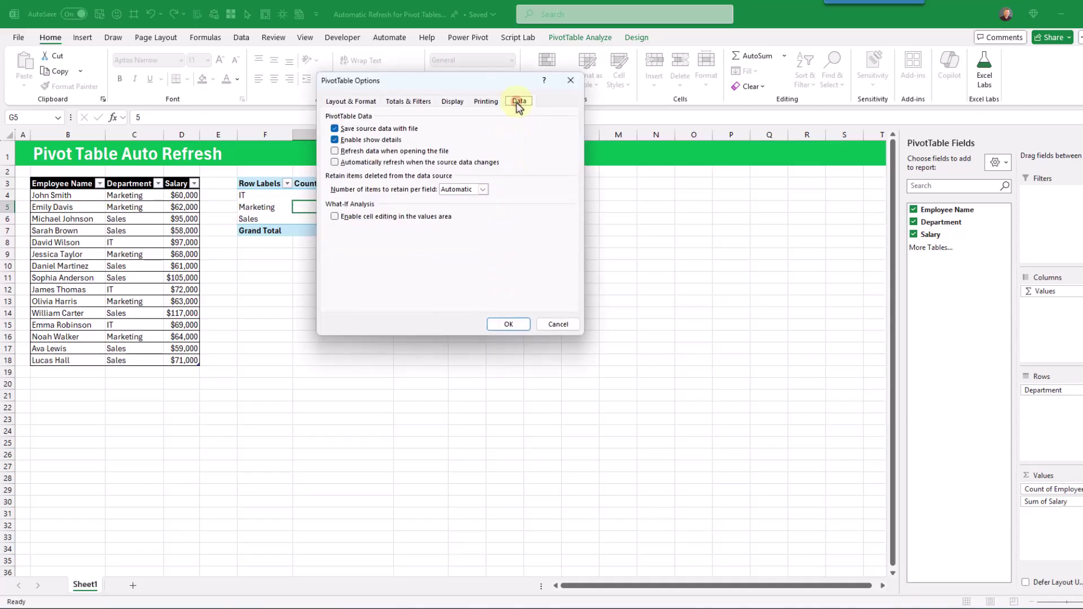
left_click(334, 162)
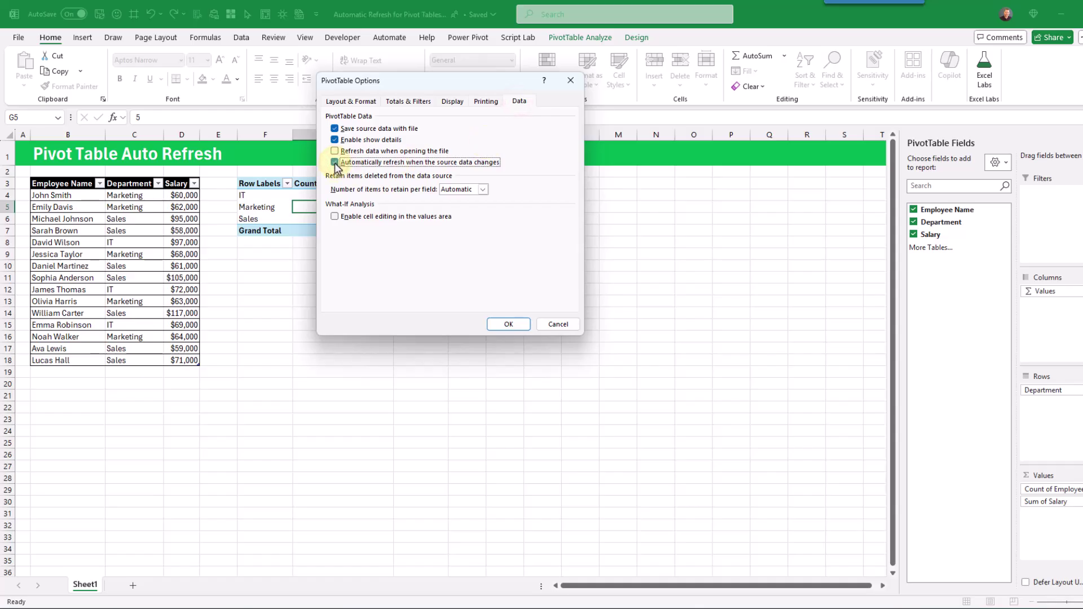
left_click(334, 163)
left_click(503, 324)
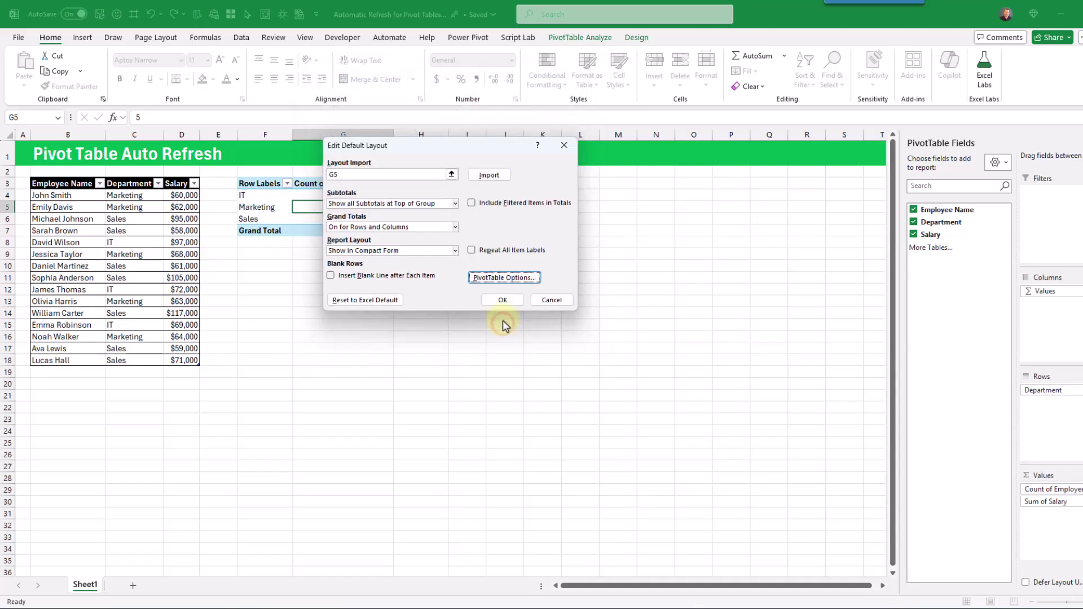
left_click(502, 299)
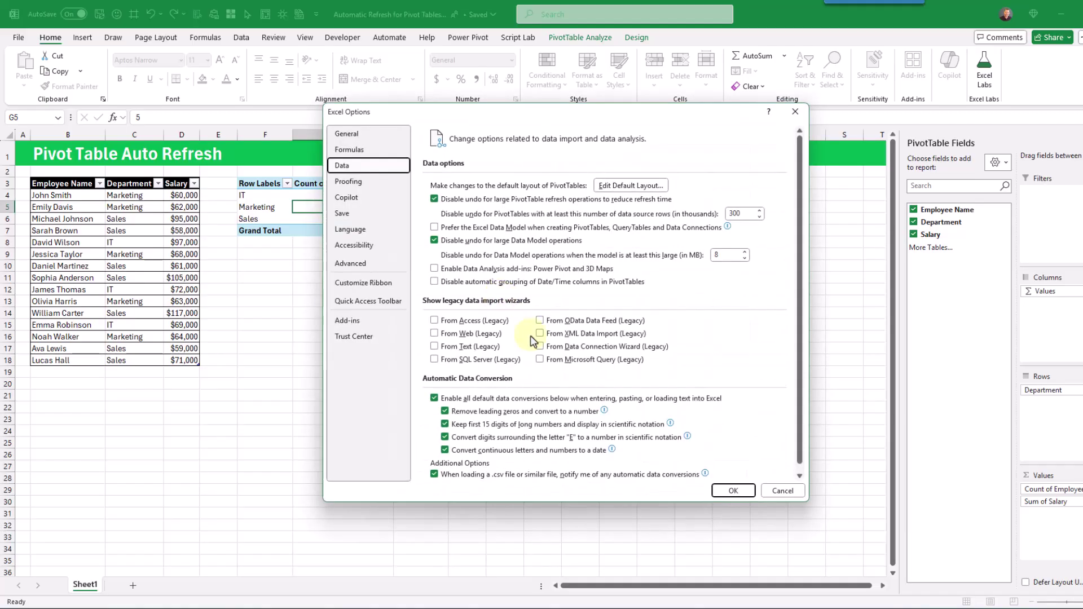
left_click(721, 494)
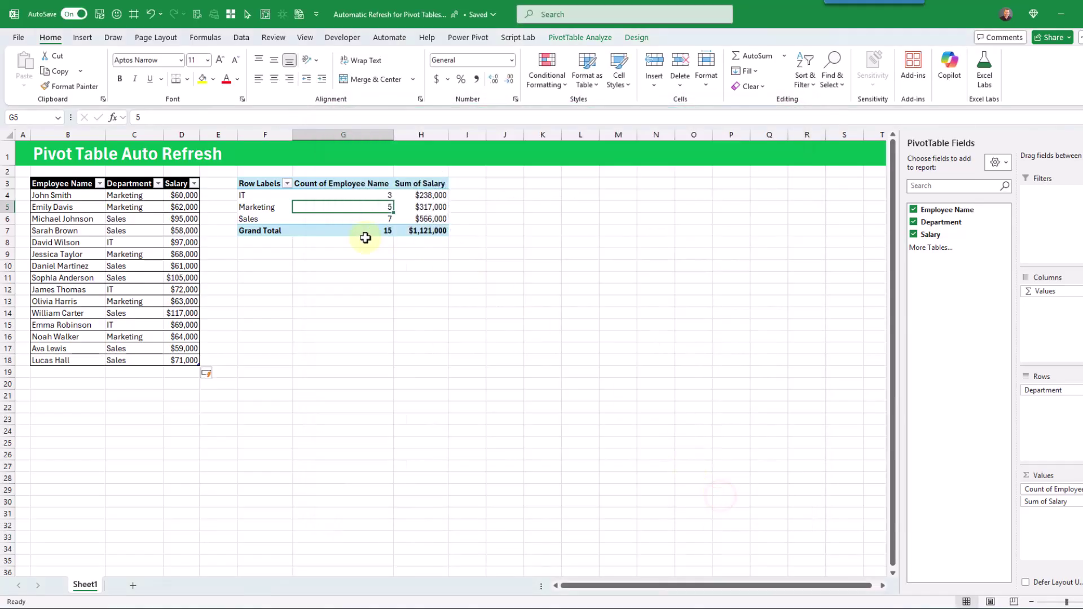